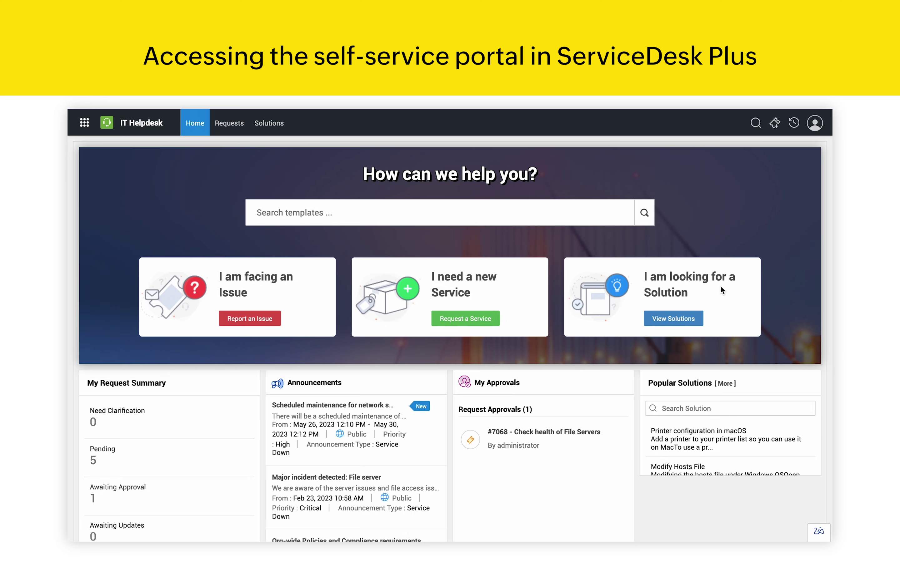
{"action": "scroll", "coordinate": [720, 285], "scroll_direction": "down", "scroll_amount": 2}
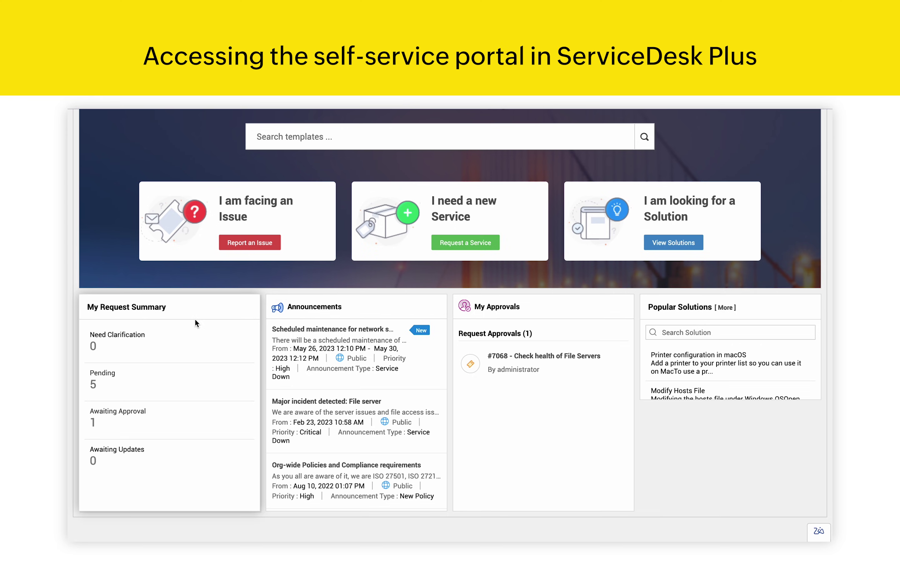
{"action": "left_click", "coordinate": [323, 332]}
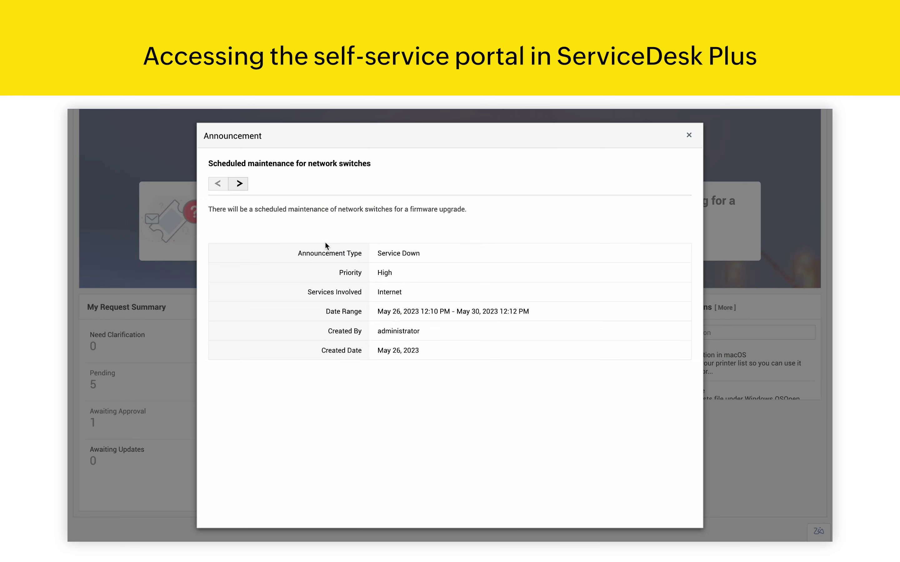
{"action": "left_click", "coordinate": [688, 135]}
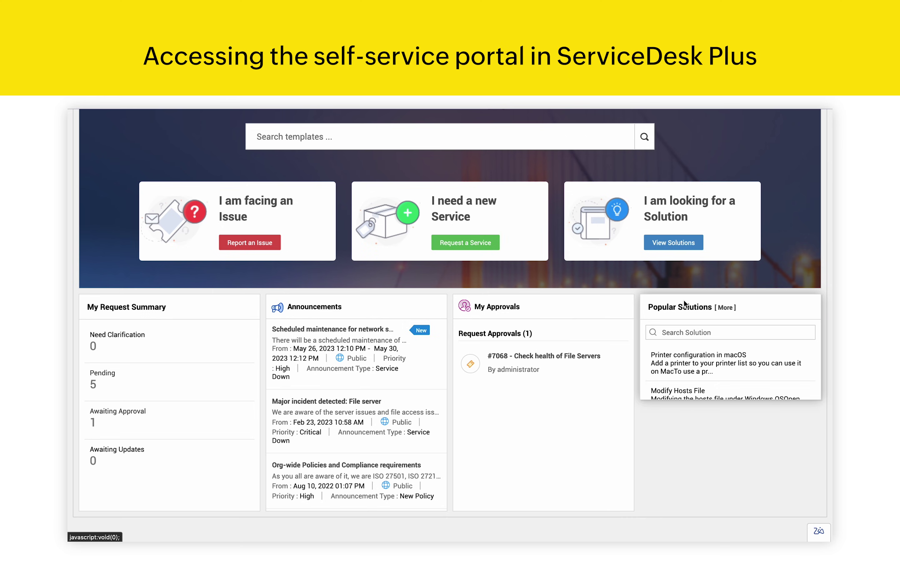
{"action": "scroll", "coordinate": [684, 303], "scroll_direction": "up", "scroll_amount": 3}
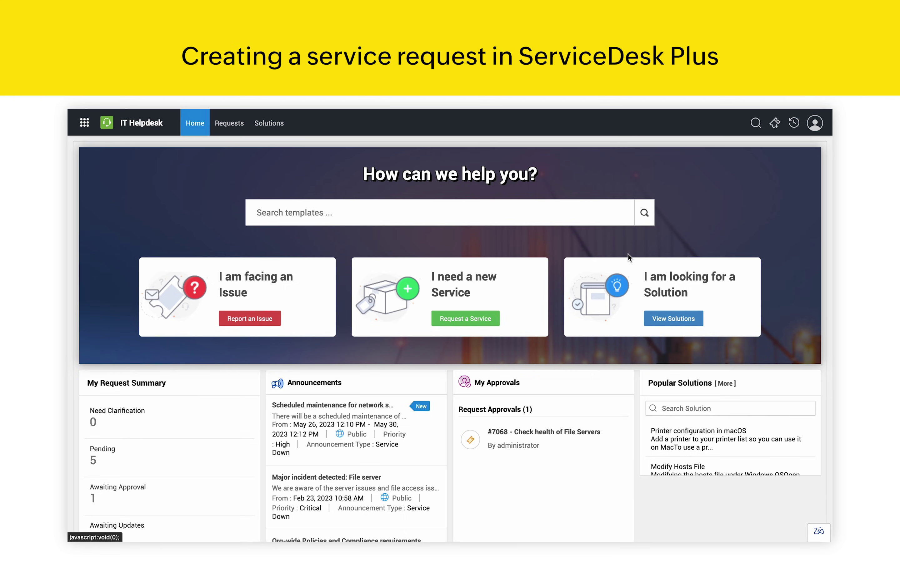
Step: Start an 'Access to enterprise software' service request from the Application Login category
{"action": "left_click", "coordinate": [455, 326]}
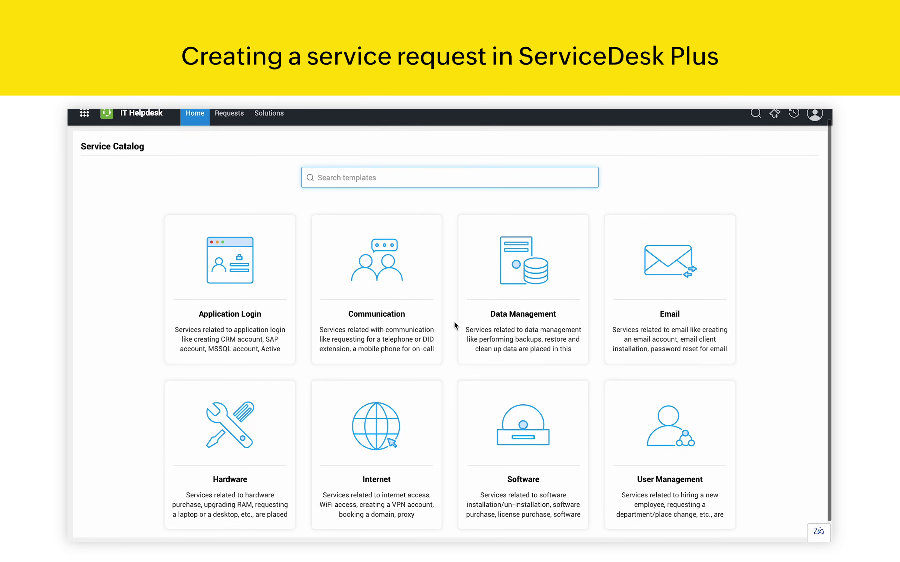
{"action": "scroll", "coordinate": [454, 324], "scroll_direction": "down", "scroll_amount": 1}
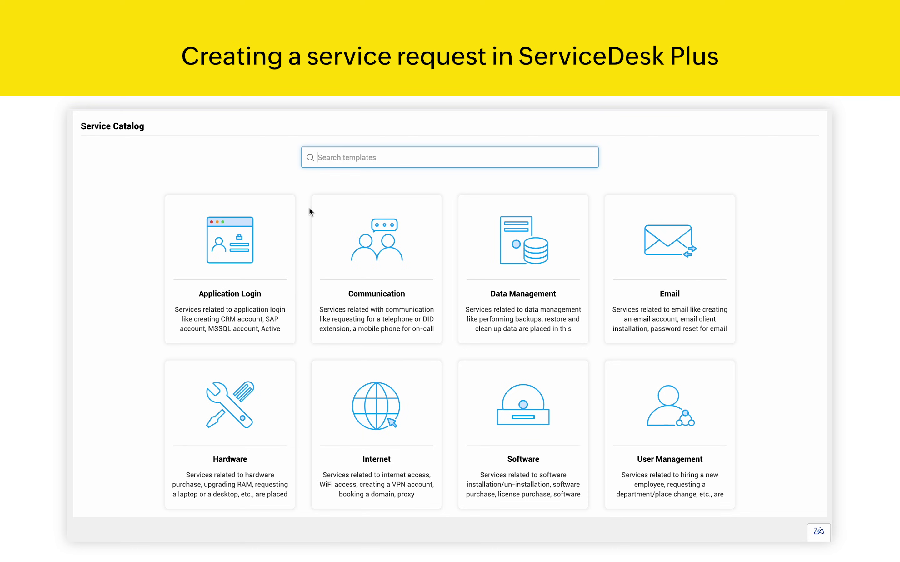
{"action": "left_click", "coordinate": [219, 266]}
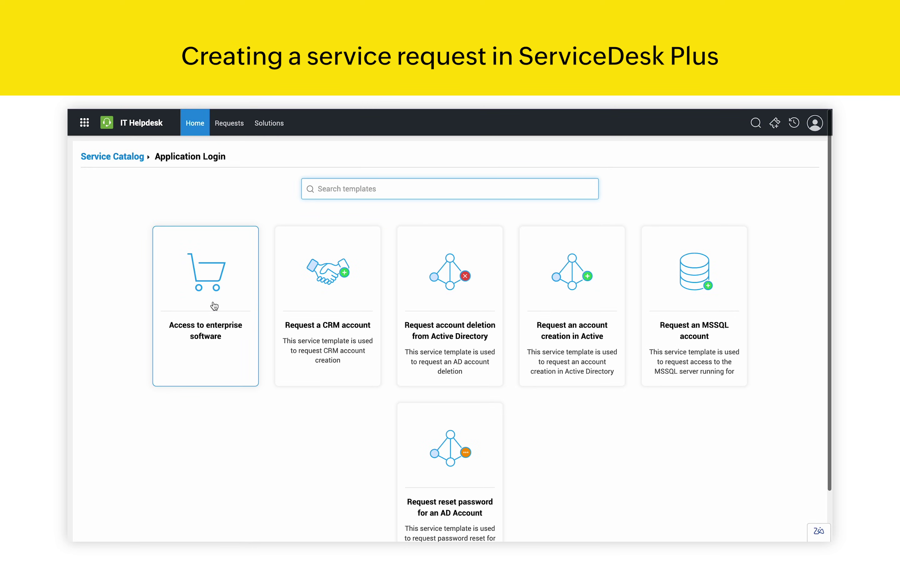
{"action": "left_click", "coordinate": [211, 307]}
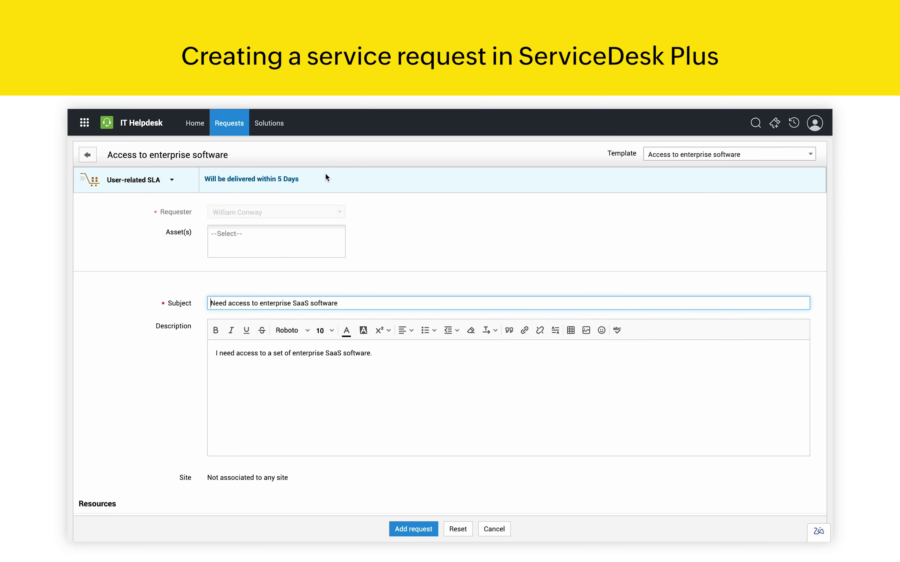
Step: Choose Productivity software (Microsoft 365, Slack, Trello) under Resources and submit the request
{"action": "scroll", "coordinate": [326, 174], "scroll_direction": "down", "scroll_amount": 6}
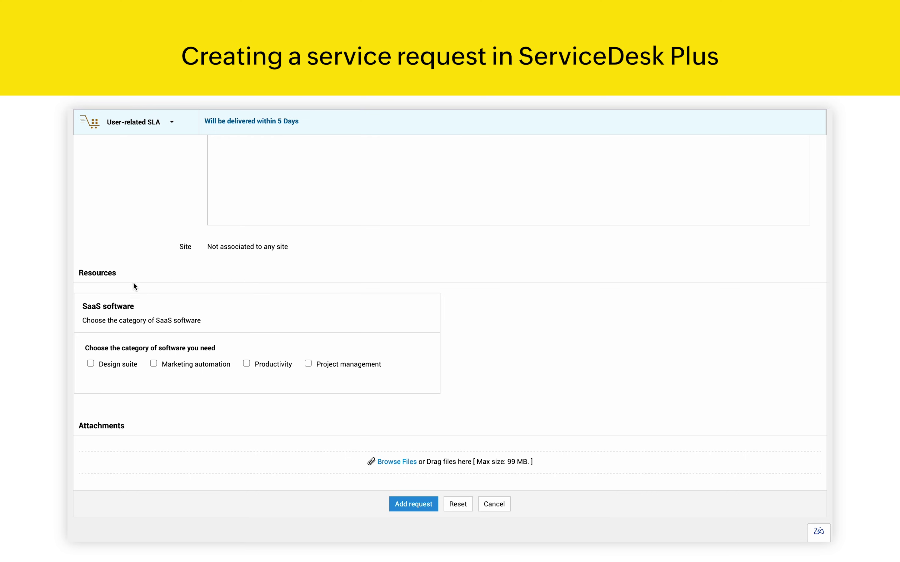
{"action": "left_click", "coordinate": [91, 363]}
{"action": "left_click", "coordinate": [90, 363]}
{"action": "left_click", "coordinate": [247, 364]}
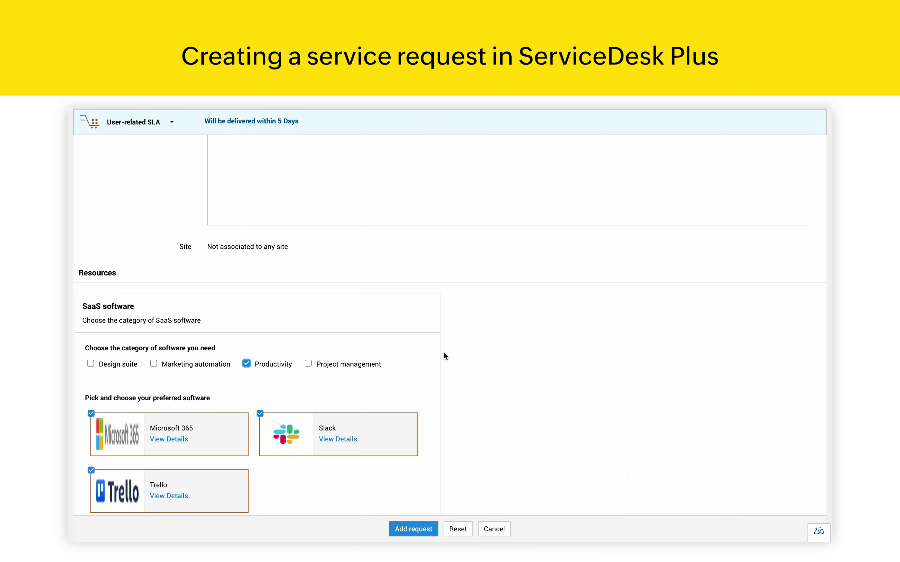
{"action": "scroll", "coordinate": [444, 354], "scroll_direction": "down", "scroll_amount": 3}
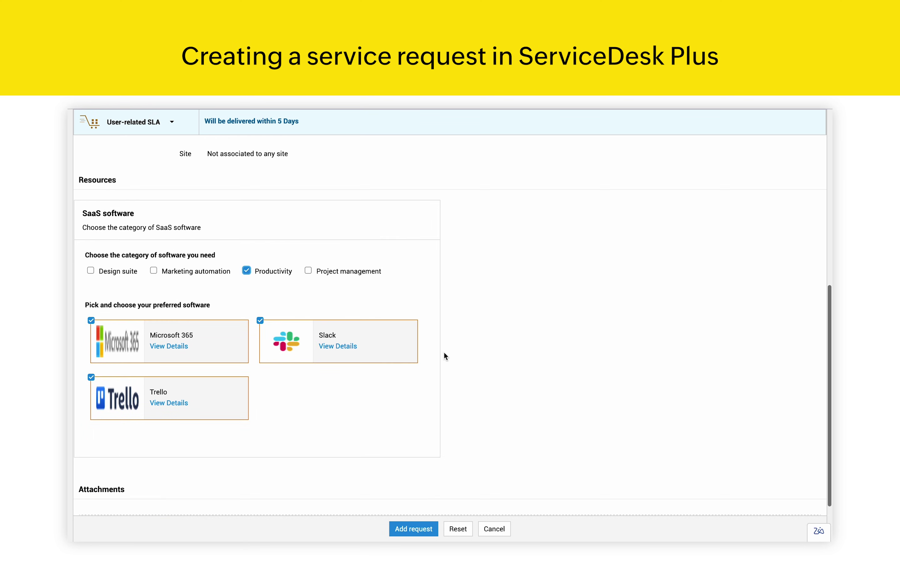
{"action": "left_click", "coordinate": [410, 530]}
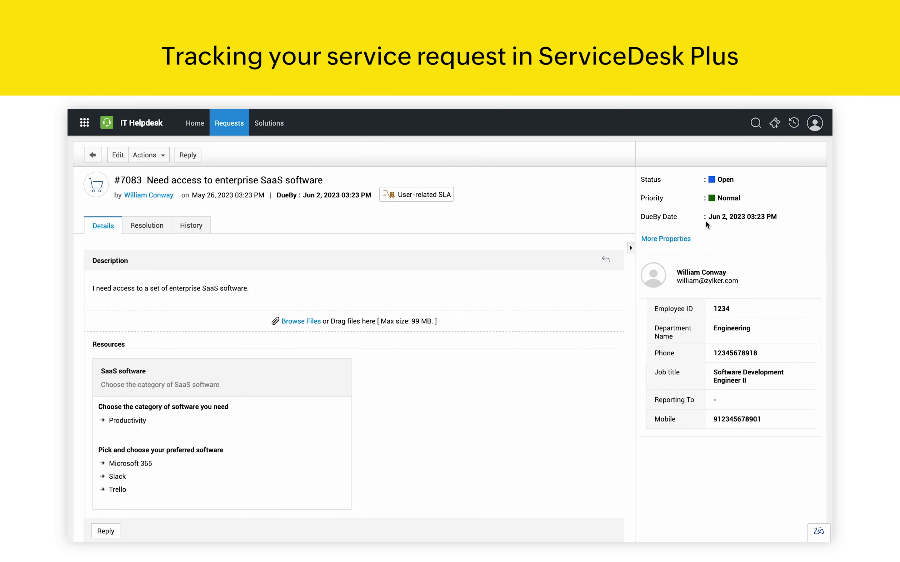
{"action": "scroll", "coordinate": [519, 366], "scroll_direction": "down", "scroll_amount": 8}
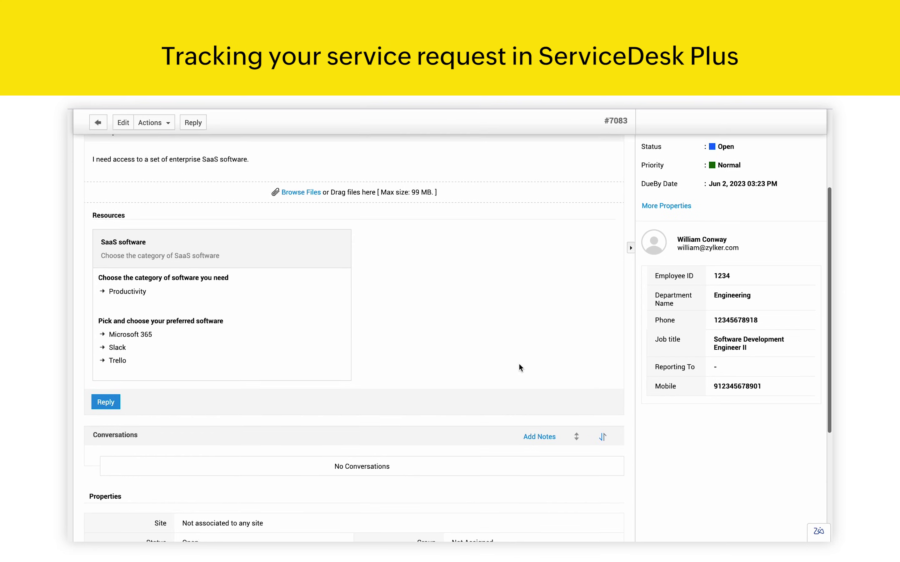
{"action": "left_click_drag", "start_coordinate": [180, 383], "coordinate": [248, 381]}
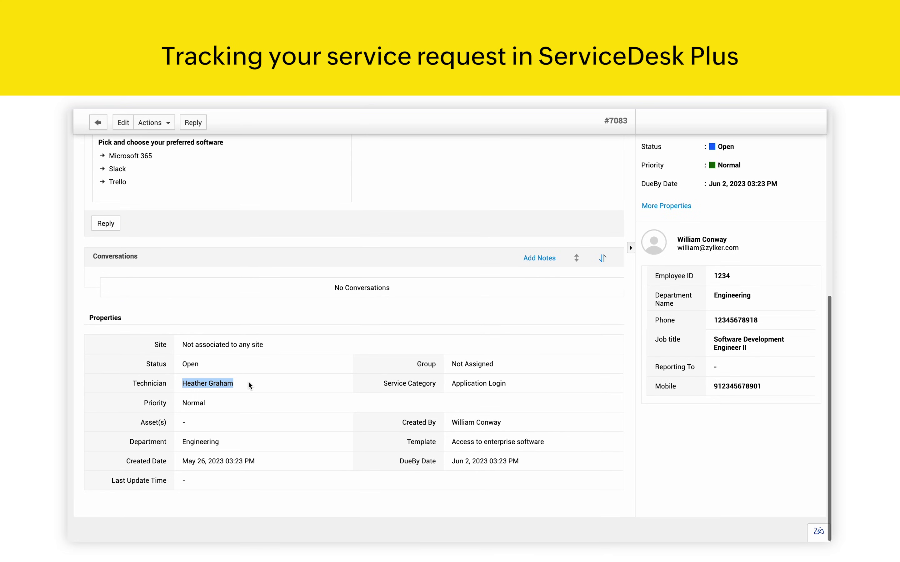
{"action": "left_click", "coordinate": [307, 340]}
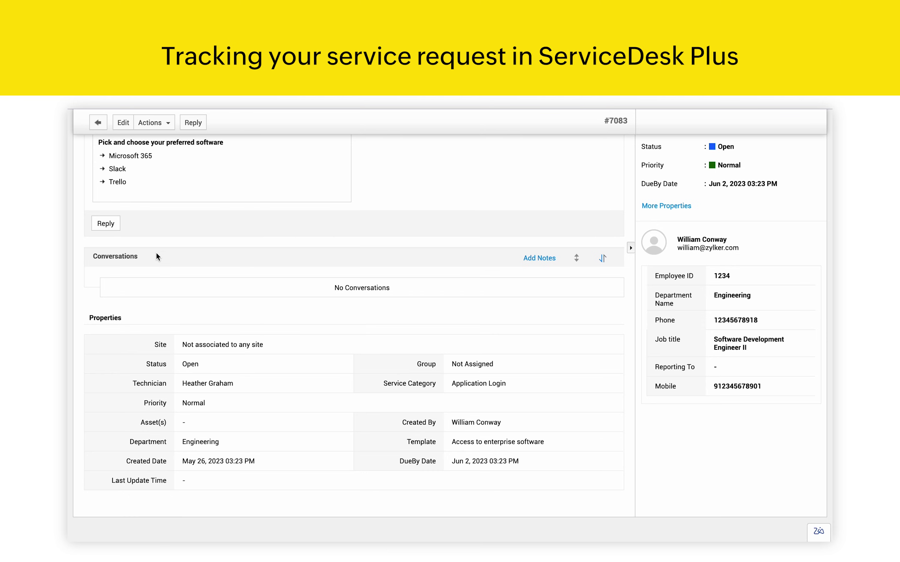
{"action": "left_click", "coordinate": [104, 220]}
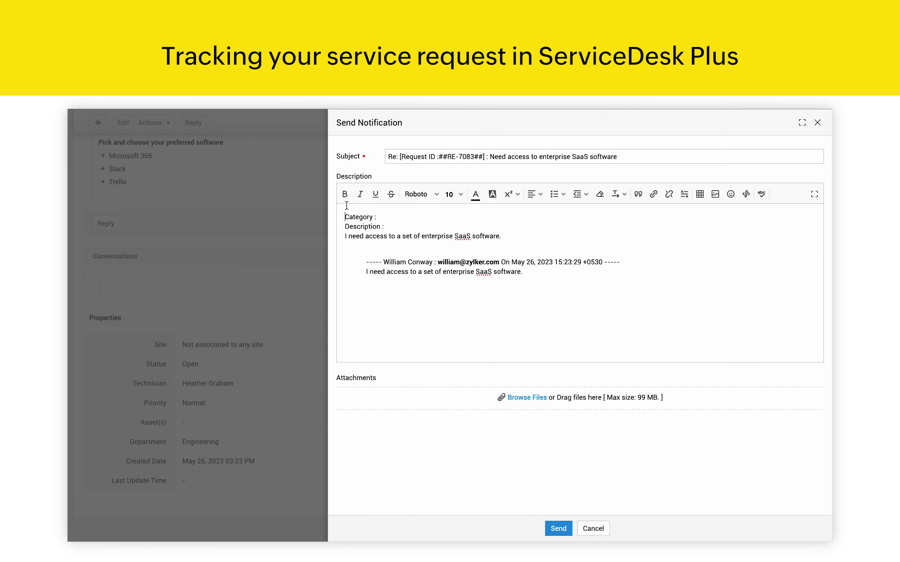
{"action": "key", "text": "Return"}
{"action": "key", "text": "Return"}
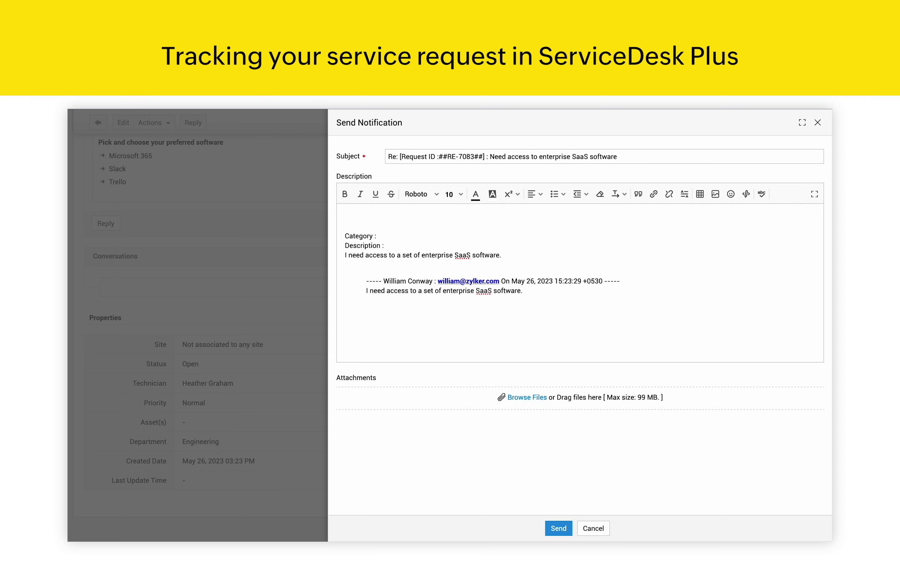
{"action": "type", "text": "Please expedite this request"}
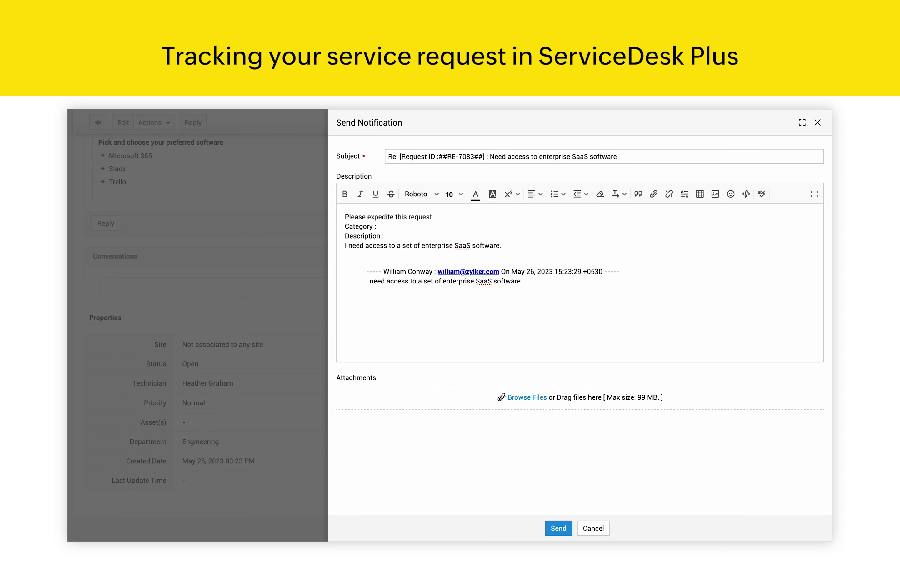
{"action": "left_click", "coordinate": [558, 528]}
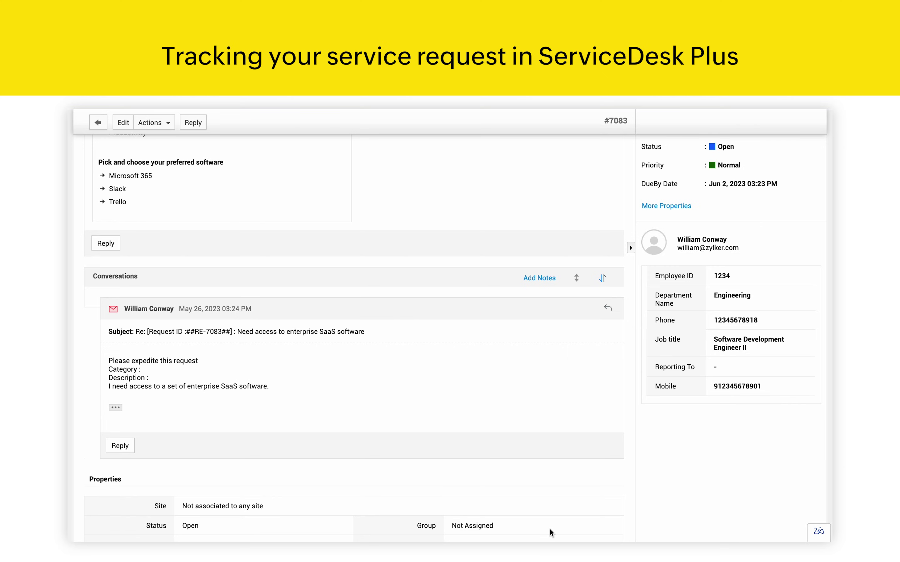
{"action": "left_click", "coordinate": [534, 279]}
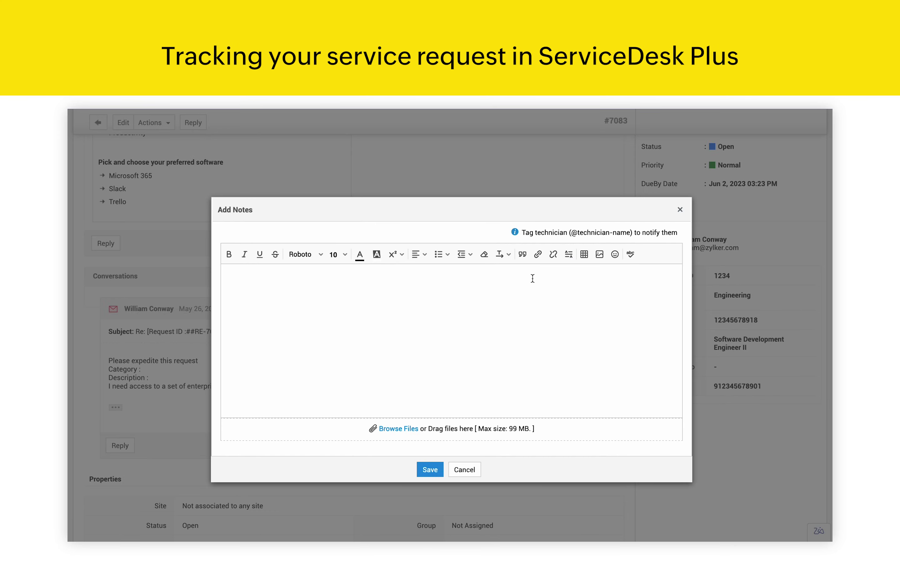
{"action": "type", "text": "@tic"}
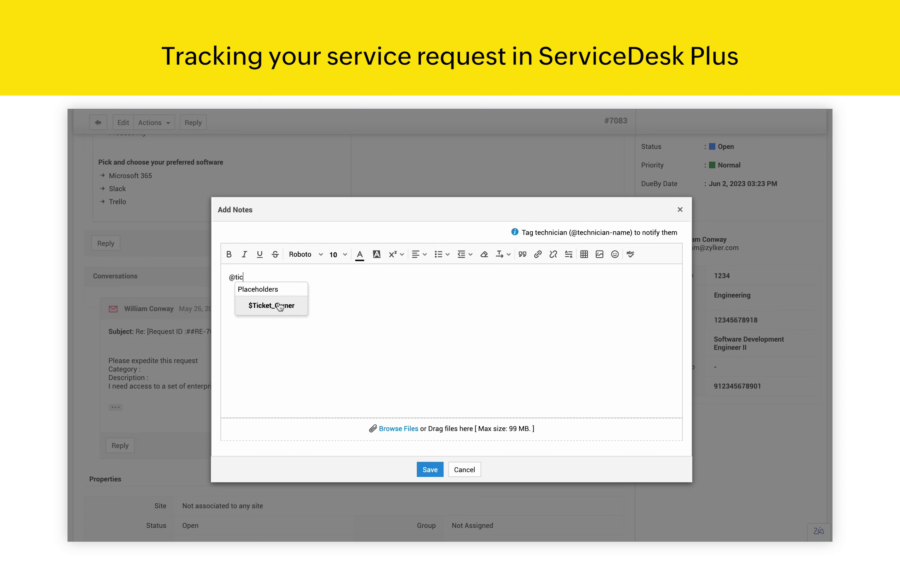
{"action": "left_click", "coordinate": [273, 306]}
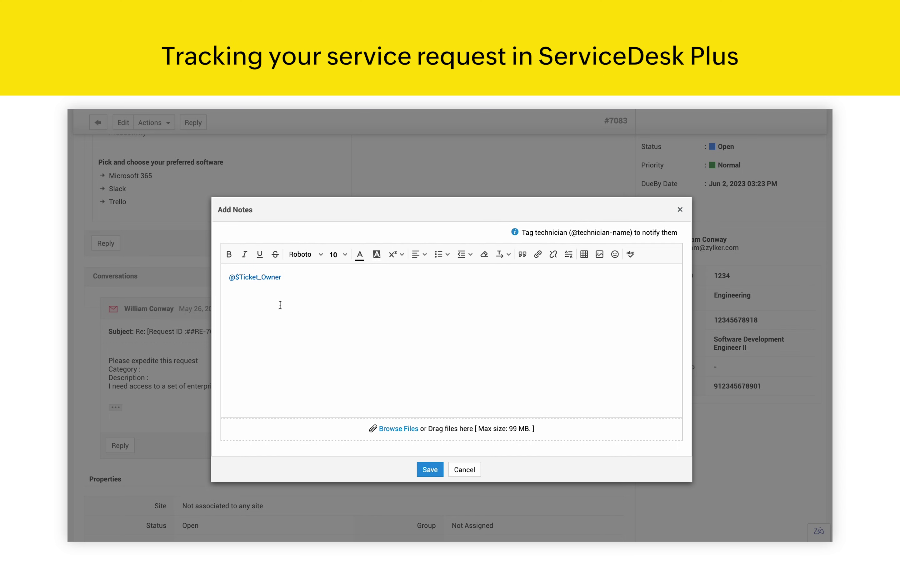
{"action": "left_click", "coordinate": [464, 470]}
{"action": "scroll", "coordinate": [478, 267], "scroll_direction": "up", "scroll_amount": 10}
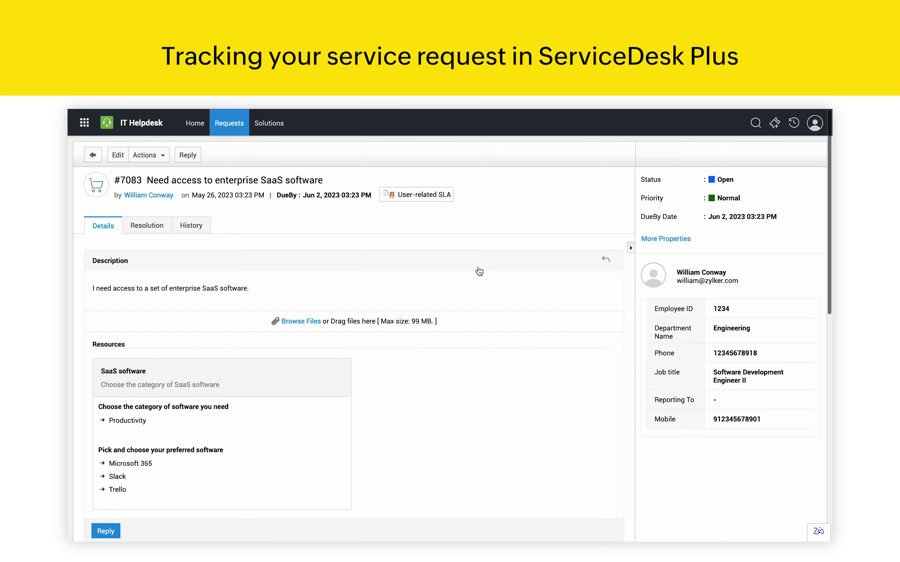
Step: Review the request's Resolution and History tabs, then return to the portal home page
{"action": "left_click", "coordinate": [157, 227]}
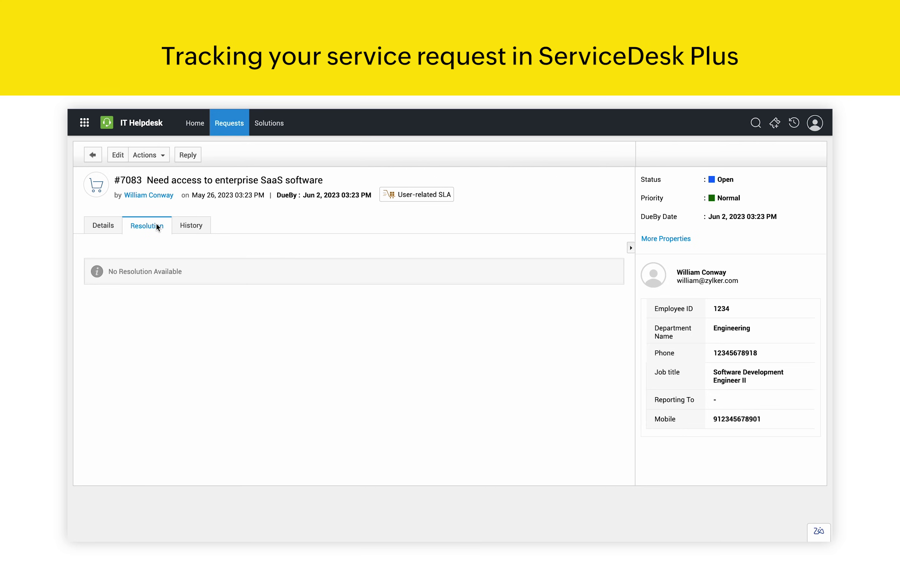
{"action": "left_click", "coordinate": [188, 230]}
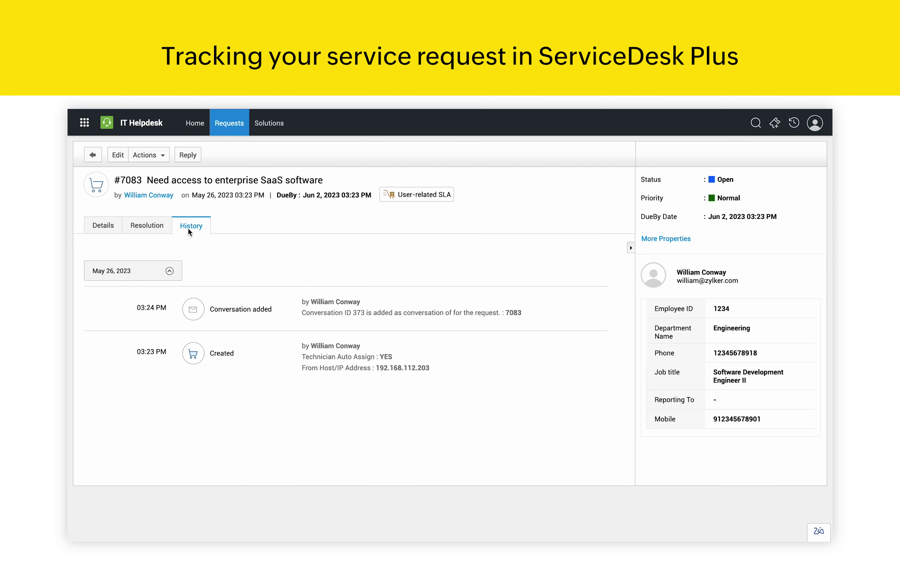
{"action": "left_click", "coordinate": [203, 125]}
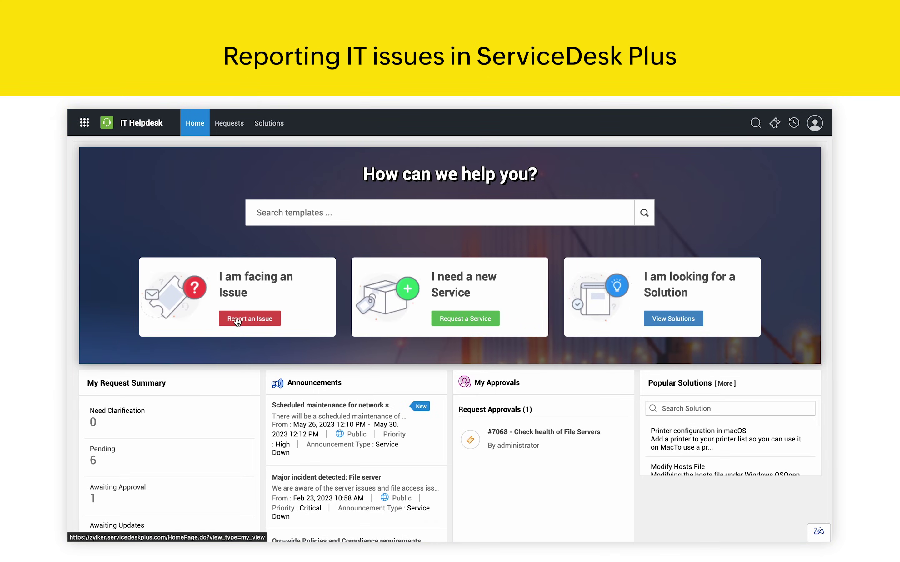
Step: Begin an 'Unable to copy data from File server' incident, leave it unsubmitted, and list solutions
{"action": "left_click", "coordinate": [237, 320]}
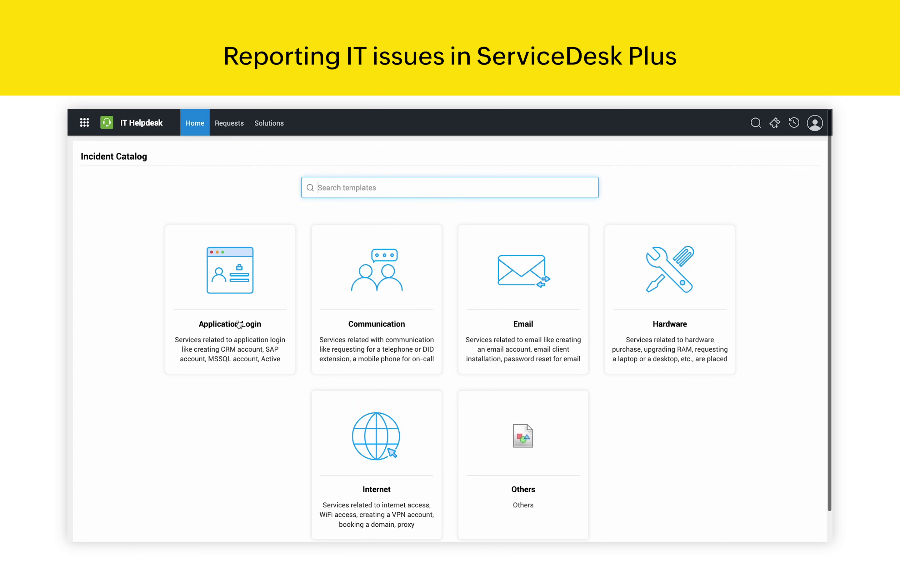
{"action": "left_click", "coordinate": [238, 319]}
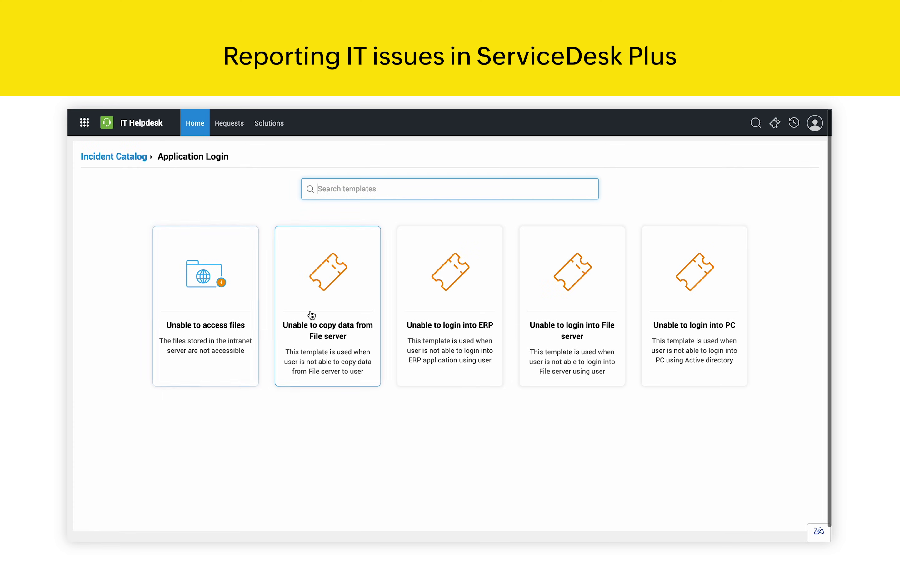
{"action": "left_click", "coordinate": [311, 316]}
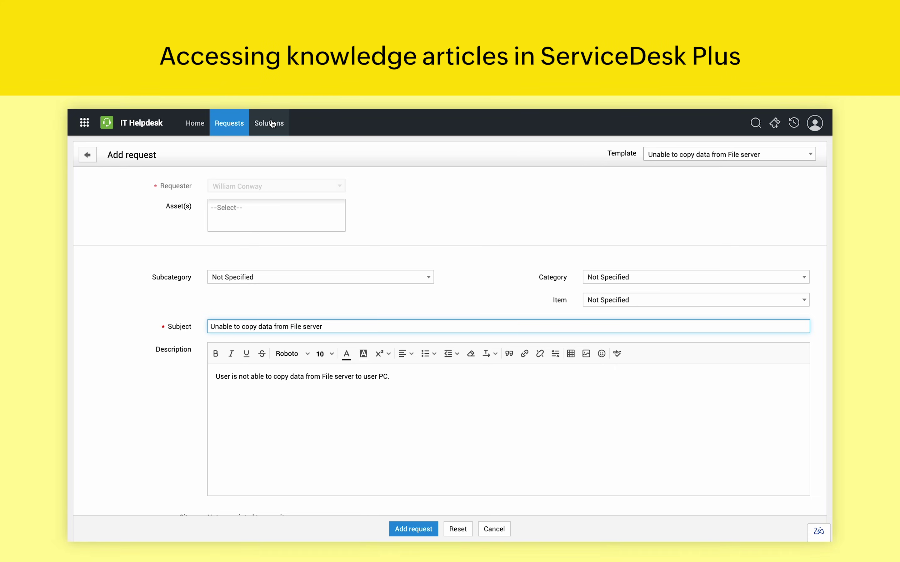
{"action": "left_click", "coordinate": [269, 123]}
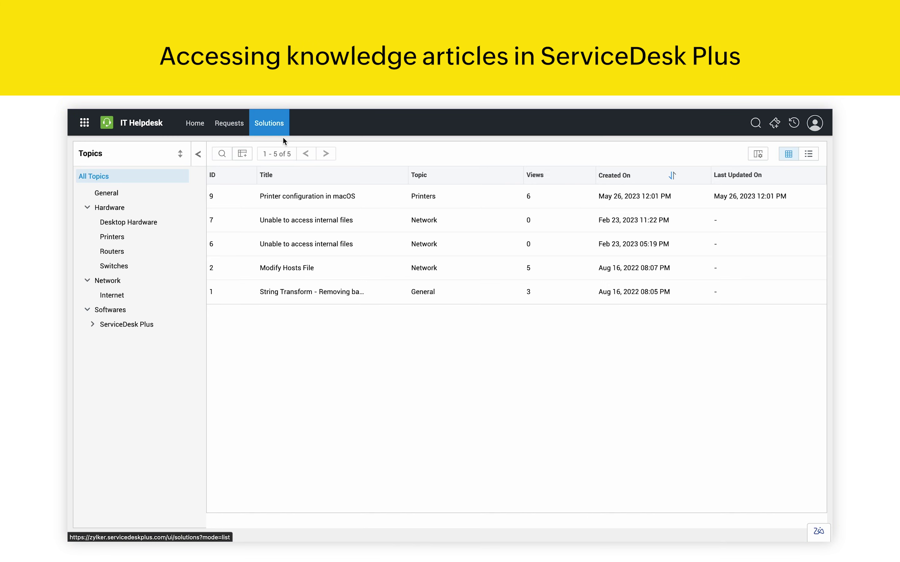
Step: Read the 'Printer configuration in macOS' article, then go back to the portal home page
{"action": "left_click", "coordinate": [303, 198]}
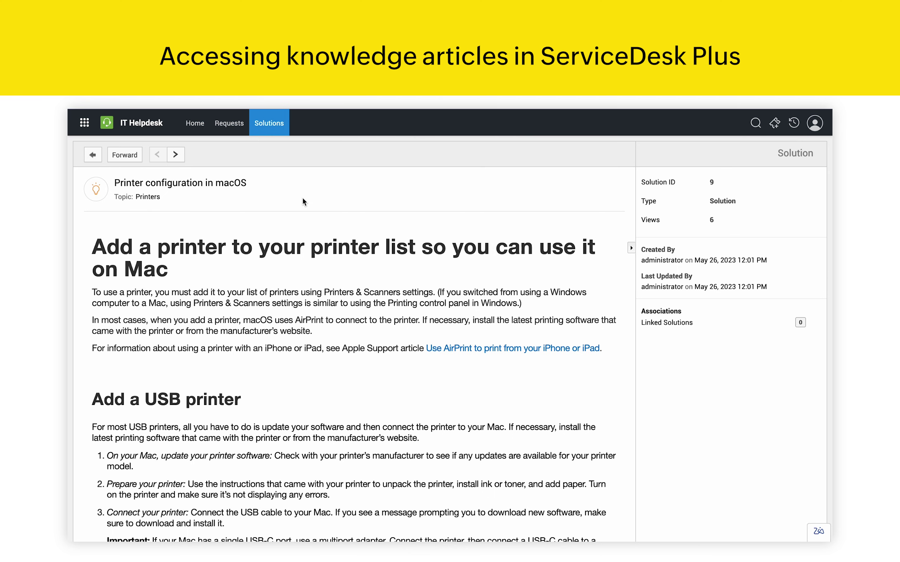
{"action": "left_click", "coordinate": [195, 123]}
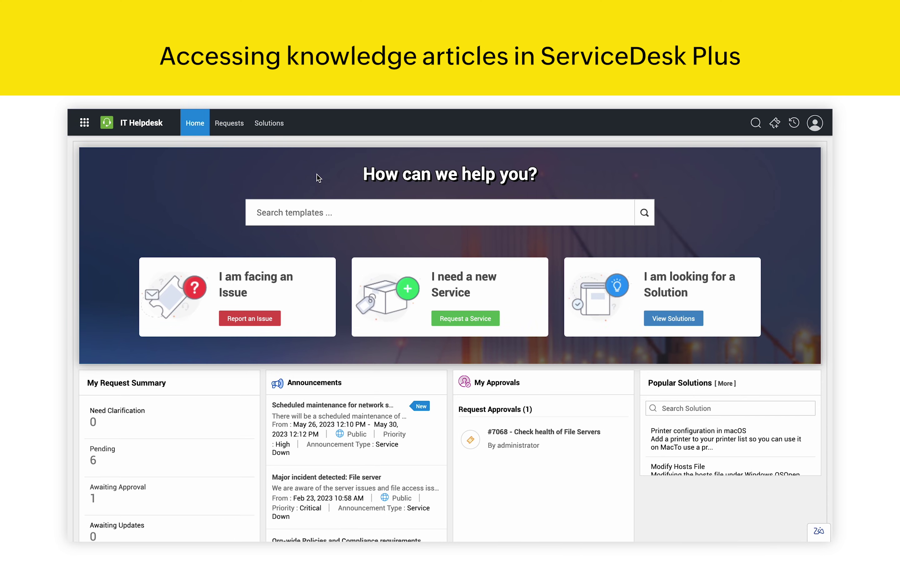